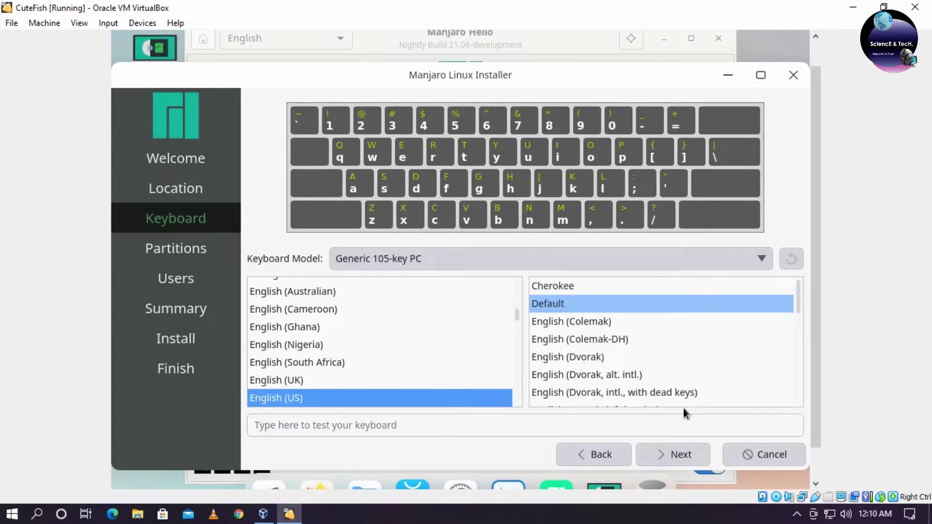
# Step: Accept the keyboard layout, then set partitioning to erase the 30.0 GiB VBOX HARDDISK with No Swap and ext4
pyautogui.click(677, 457)
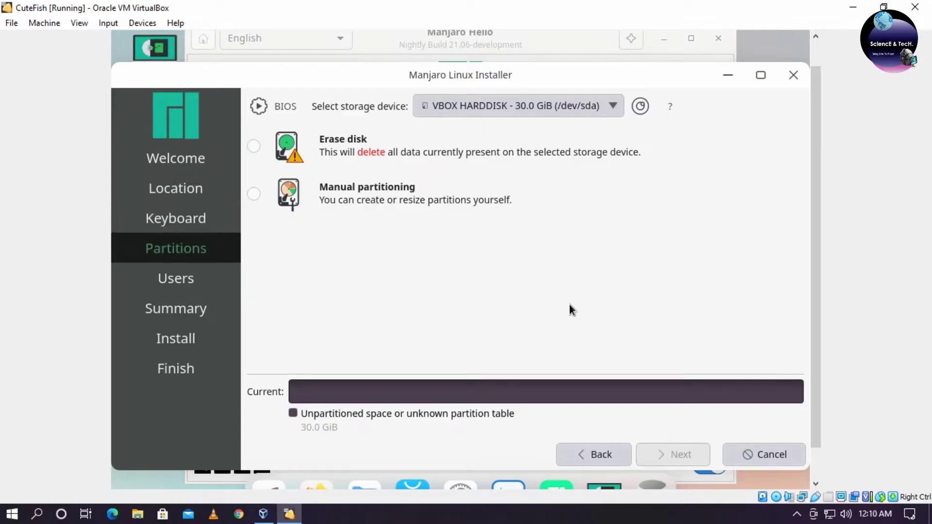
pyautogui.click(483, 105)
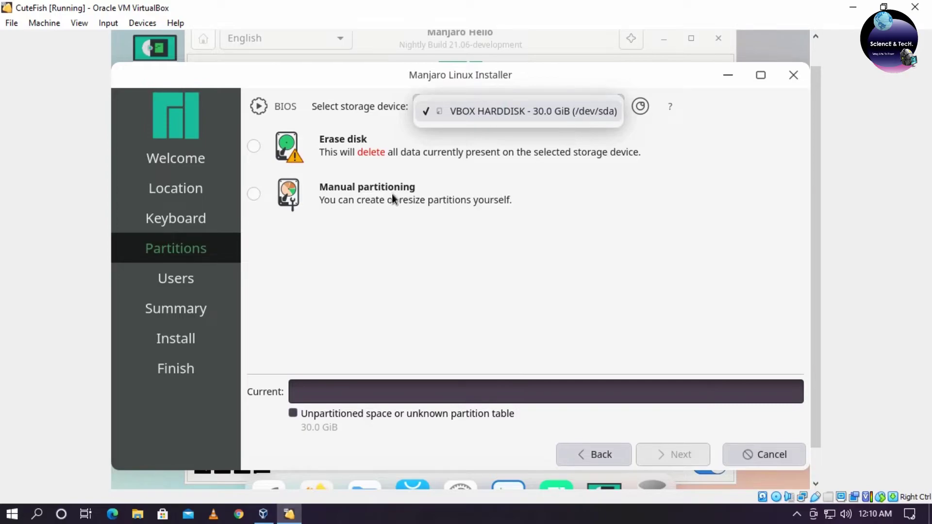
pyautogui.click(466, 115)
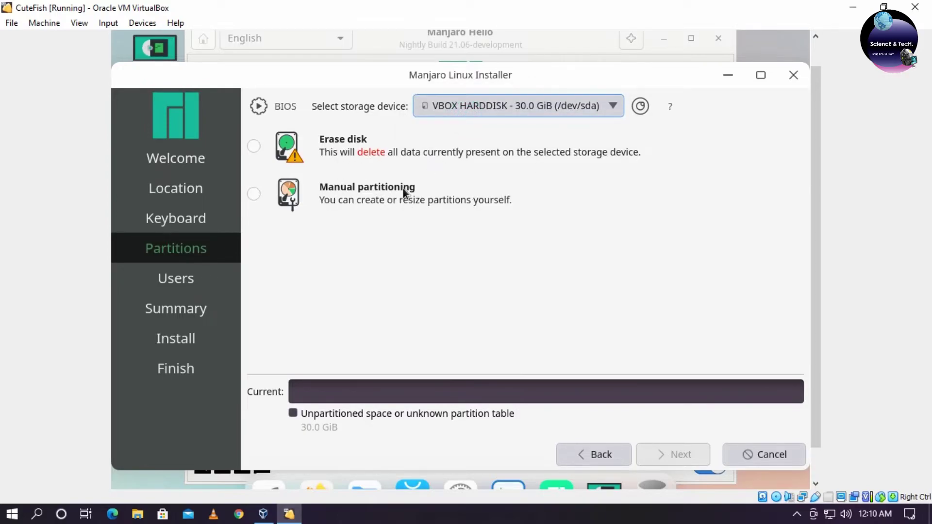
pyautogui.click(287, 145)
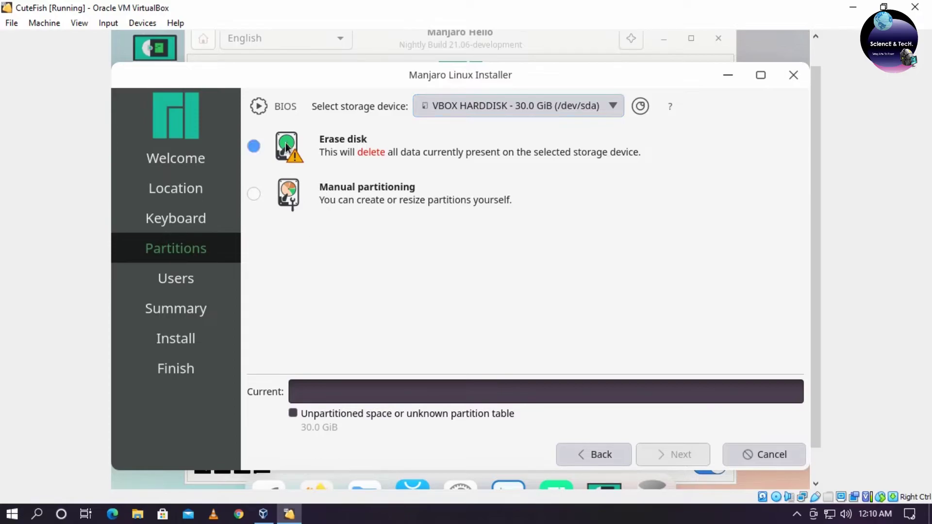
pyautogui.click(408, 199)
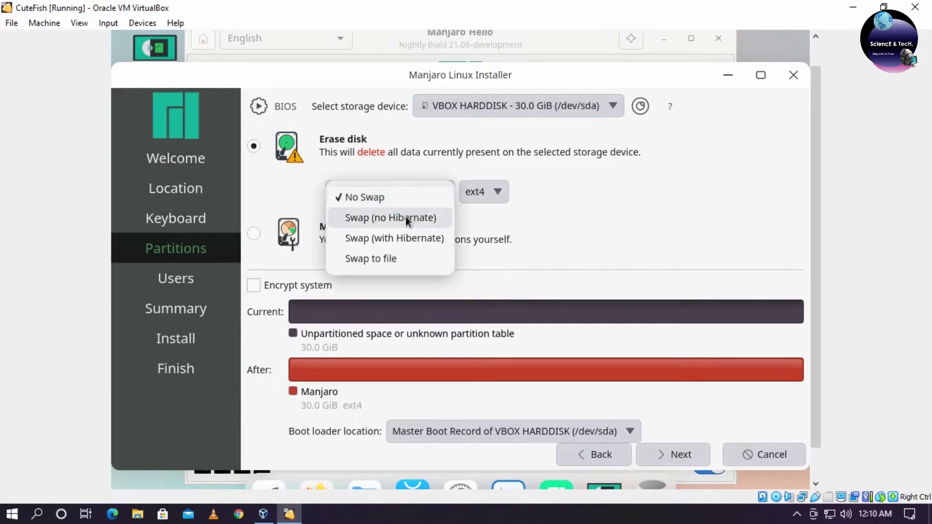
pyautogui.click(400, 194)
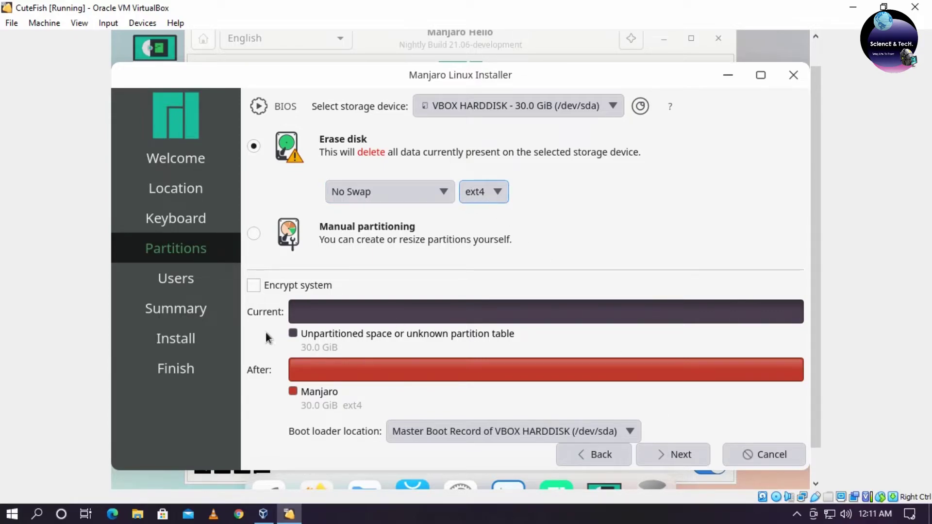
pyautogui.click(684, 459)
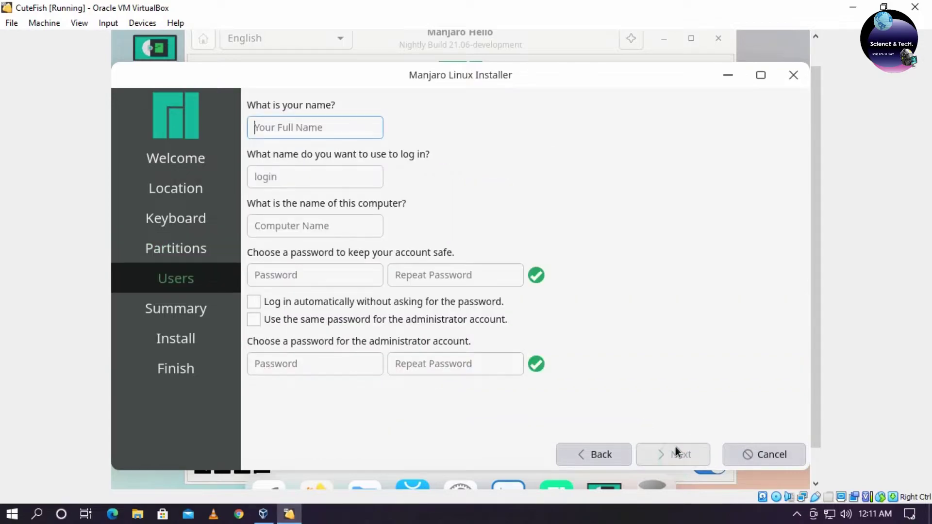
# Step: Enter Science Tech World as the new user's display name, keeping the suggested login name
pyautogui.write('Science T')
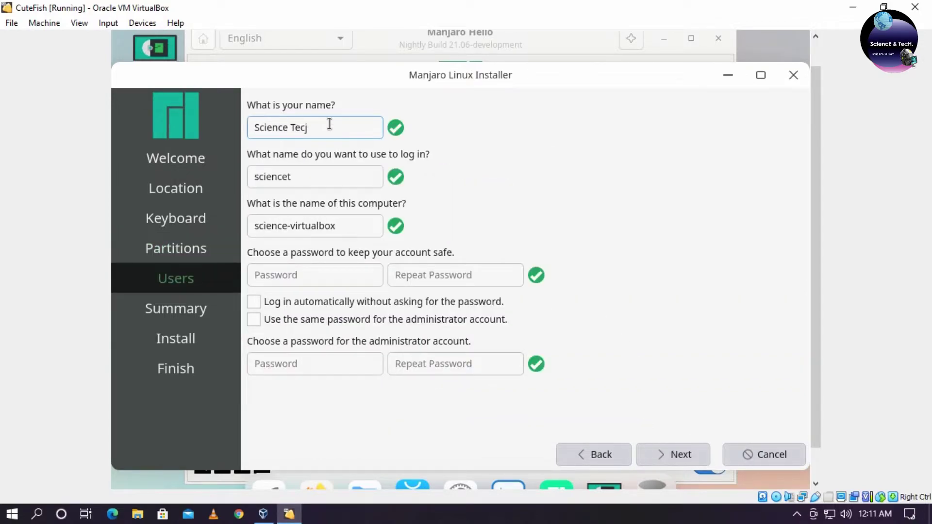
pyautogui.write('ecj')
pyautogui.rightClick(329, 124)
pyautogui.click(315, 122)
pyautogui.press('BackSpace')
pyautogui.write('h World')
pyautogui.click(308, 176)
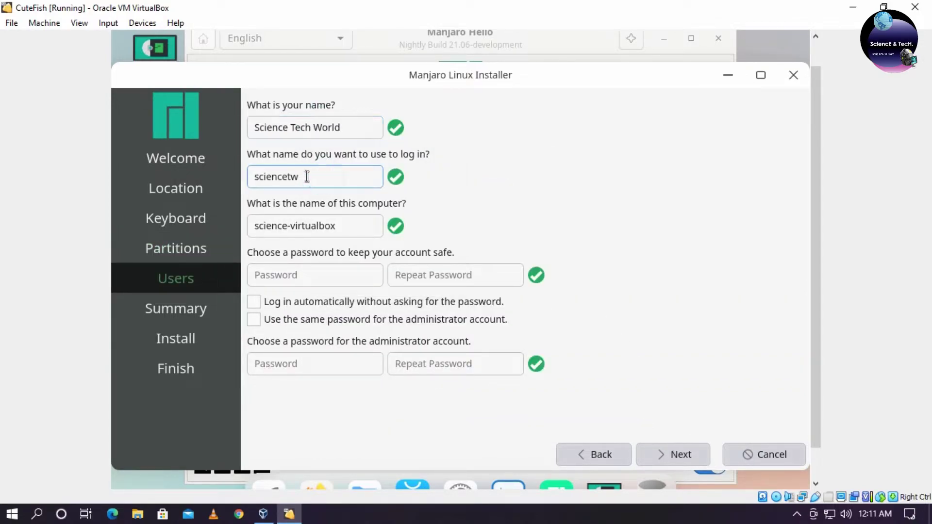
# Step: Change the computer name to sciencetechworld
pyautogui.click(343, 225)
pyautogui.press('BackSpace')
pyautogui.press('BackSpace')
pyautogui.press('BackSpace')
pyautogui.press('BackSpace')
pyautogui.press('BackSpace')
pyautogui.press('BackSpace')
pyautogui.press('BackSpace')
pyautogui.press('BackSpace')
pyautogui.press('BackSpace')
pyautogui.press('BackSpace')
pyautogui.press('BackSpace')
pyautogui.write('techworld')
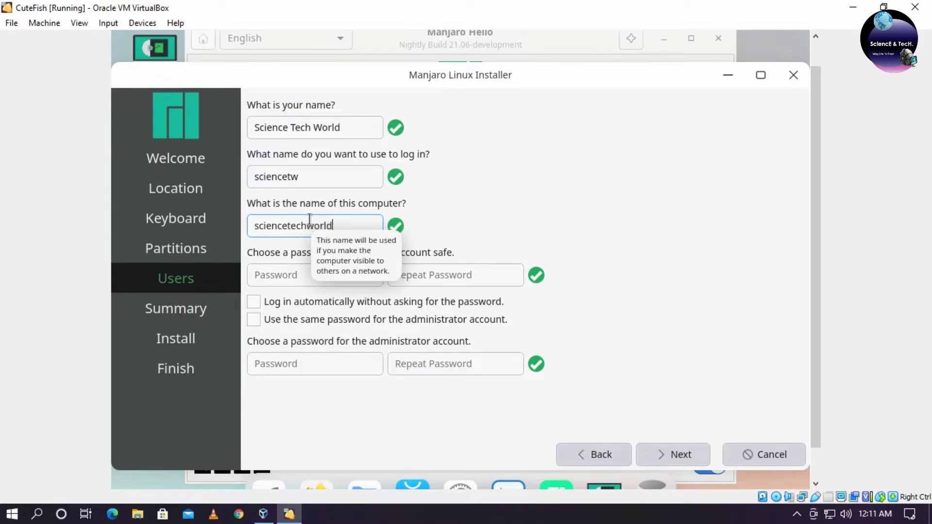
# Step: Enter and repeat the account password, reuse it for the administrator account, and continue to the summary
pyautogui.click(312, 273)
pyautogui.write('**********')
pyautogui.press('Tab')
pyautogui.write('**********')
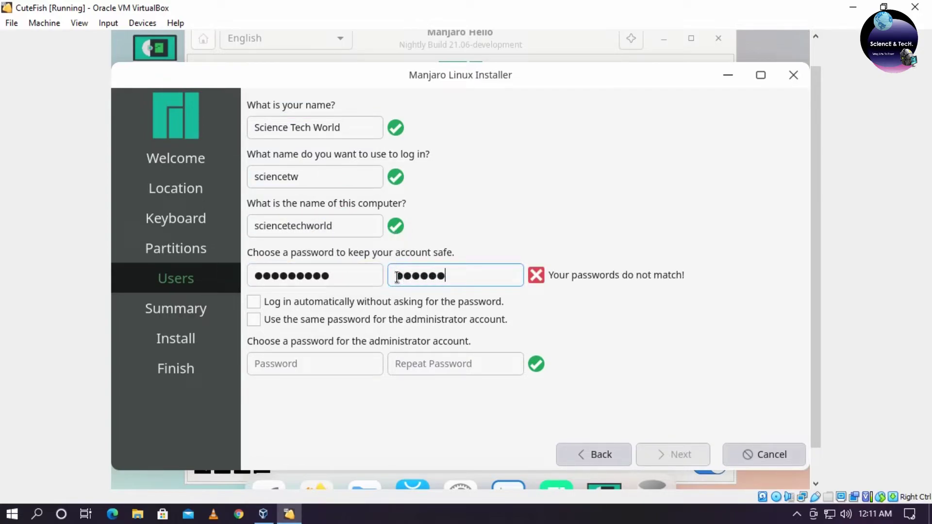
pyautogui.click(260, 322)
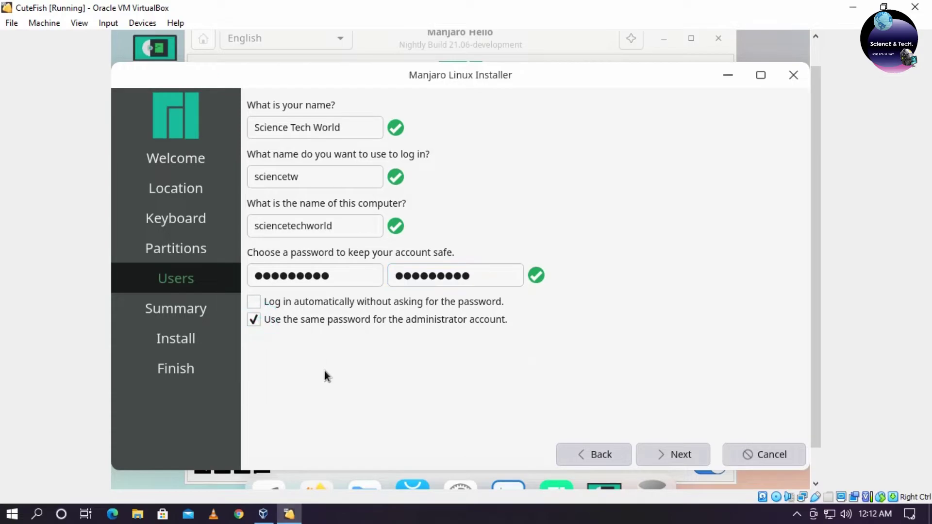
pyautogui.click(670, 456)
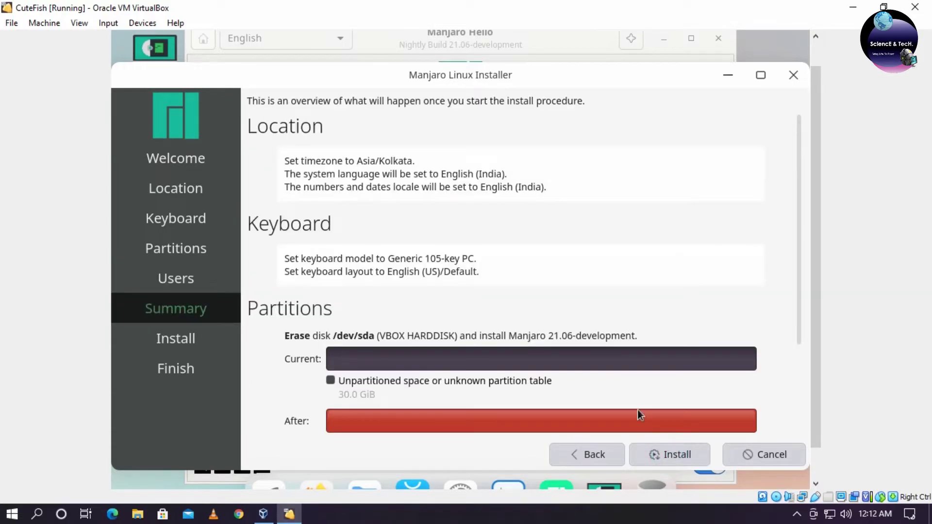
# Step: Review the installation summary and start the Manjaro installation, confirming the disk changes
pyautogui.scroll(-2, 364, 236)
pyautogui.scroll(2, 364, 237)
pyautogui.scroll(-3, 397, 293)
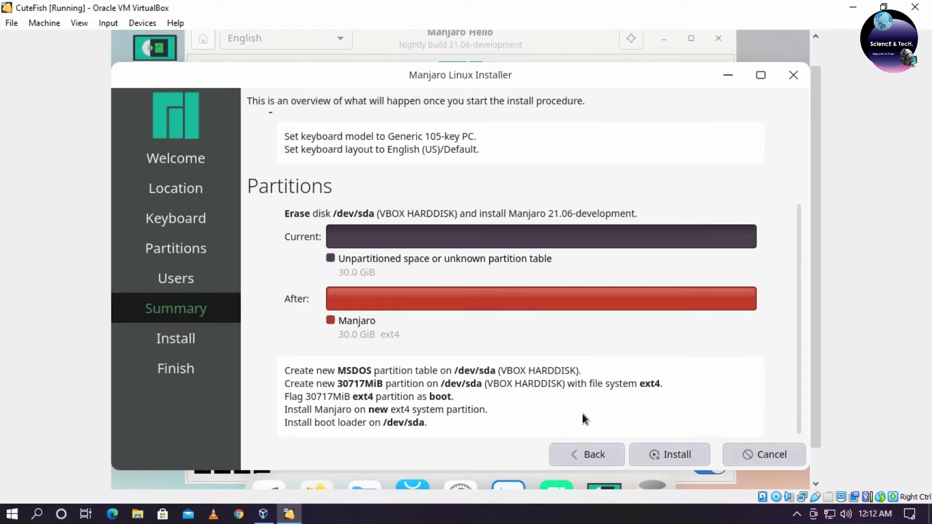
pyautogui.click(683, 453)
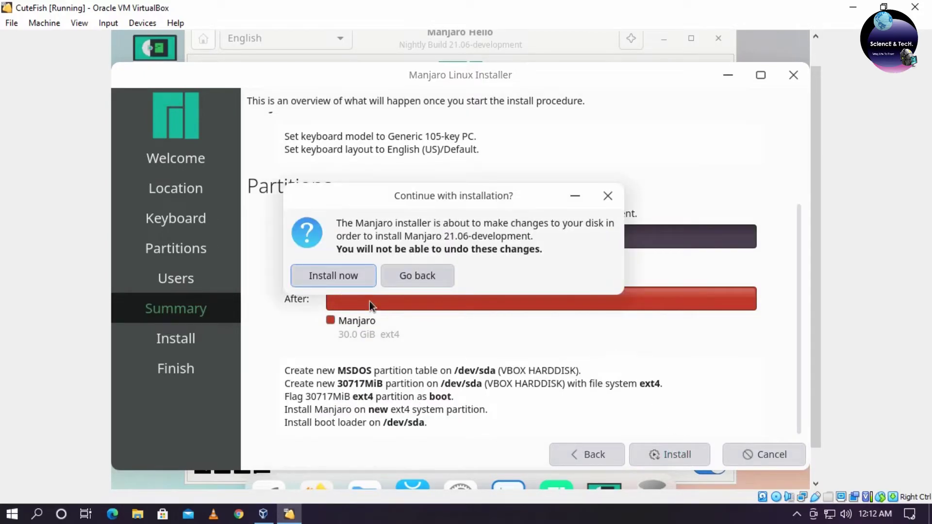
pyautogui.click(343, 276)
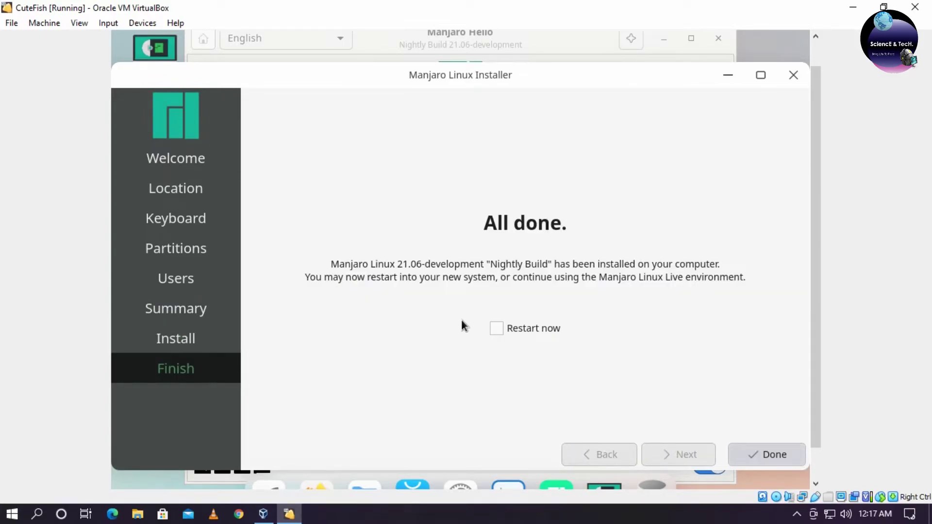
# Step: Force-unmount the Manjaro Cutefish ISO from the virtual optical drive and finish the installer with Restart now
pyautogui.click(143, 24)
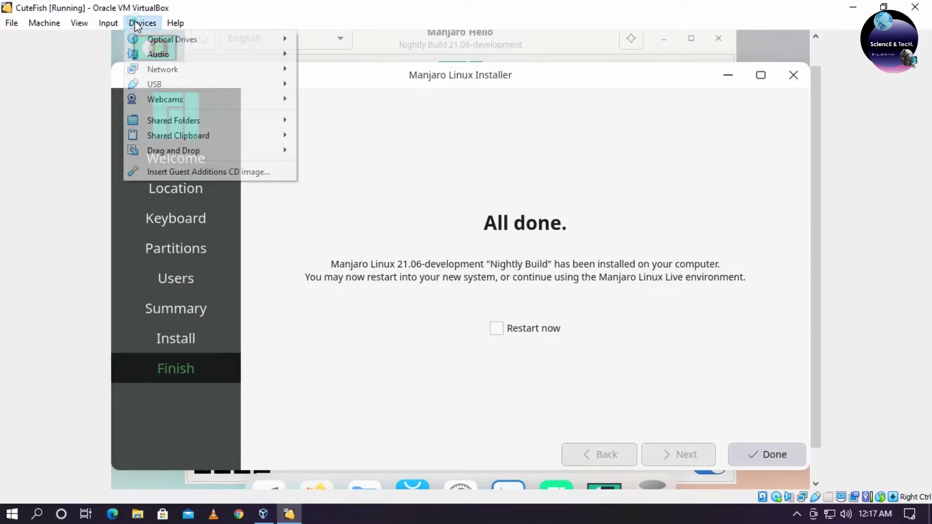
pyautogui.moveTo(232, 39)
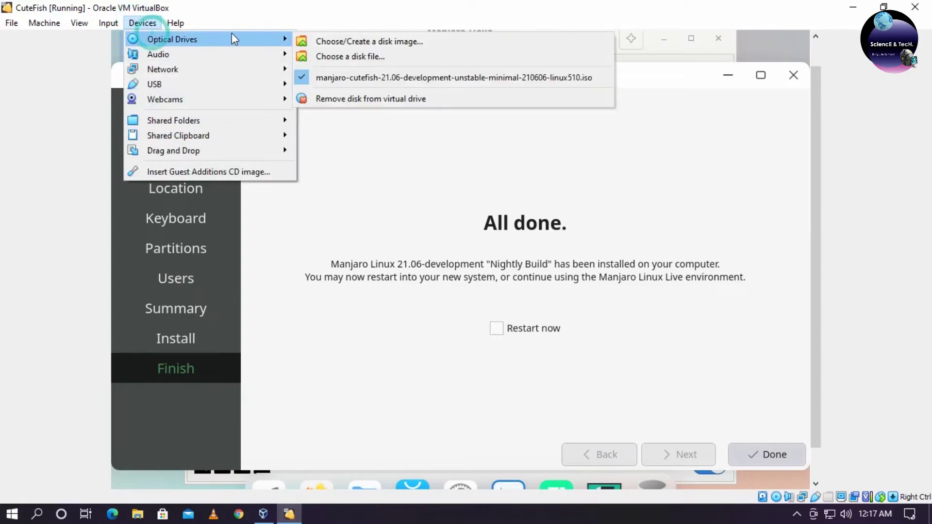
pyautogui.click(337, 98)
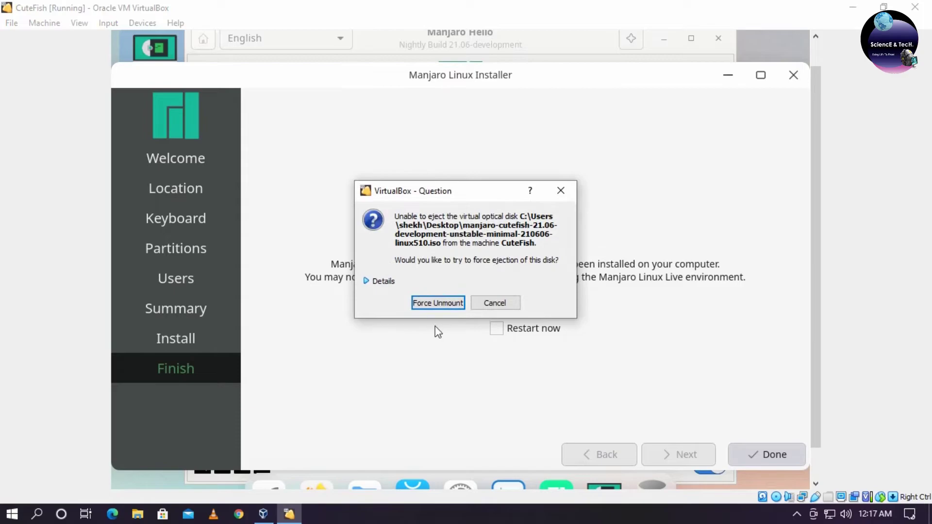
pyautogui.click(430, 298)
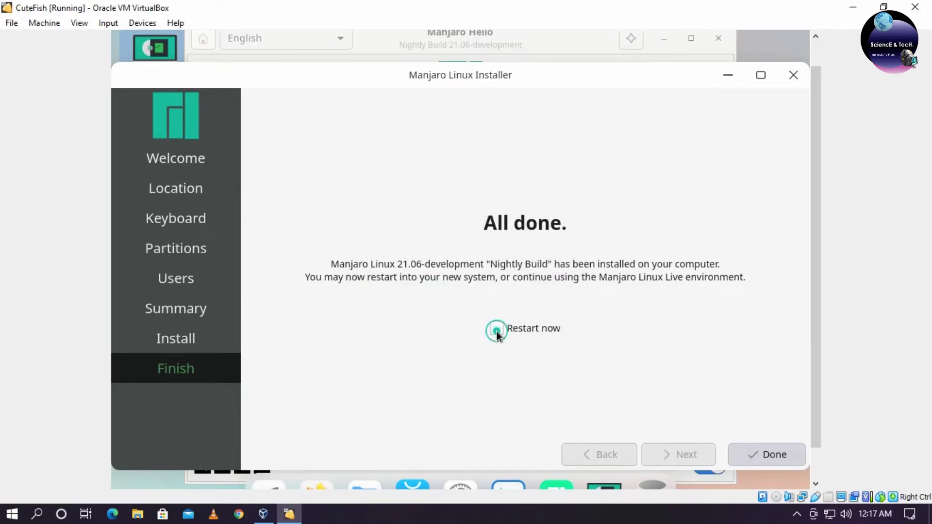
pyautogui.press('Return')
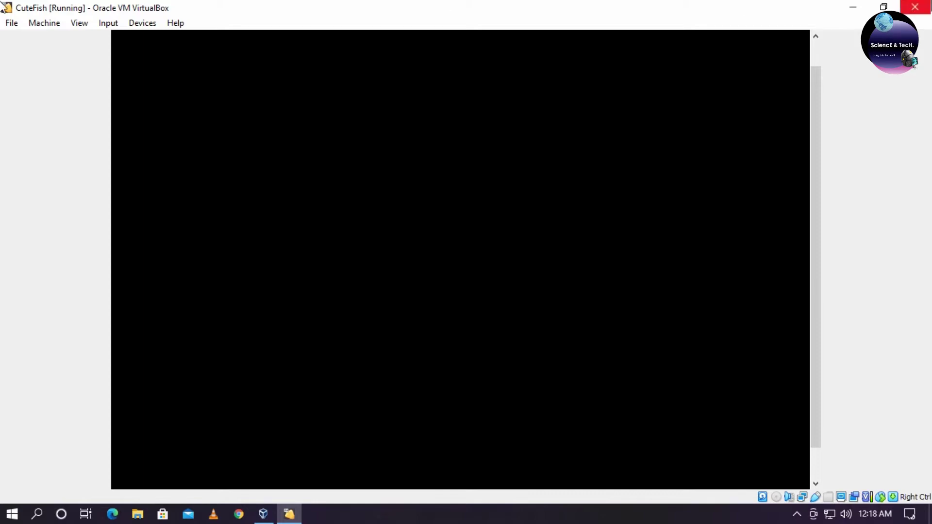
# Step: Power off the CuteFish virtual machine and start it again from the VirtualBox Manager
pyautogui.click(915, 6)
pyautogui.click(434, 270)
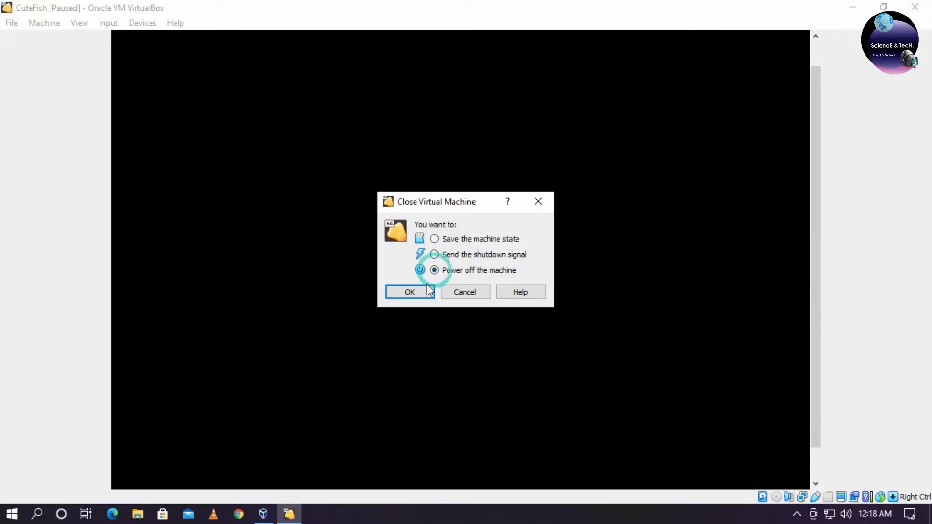
pyautogui.click(411, 291)
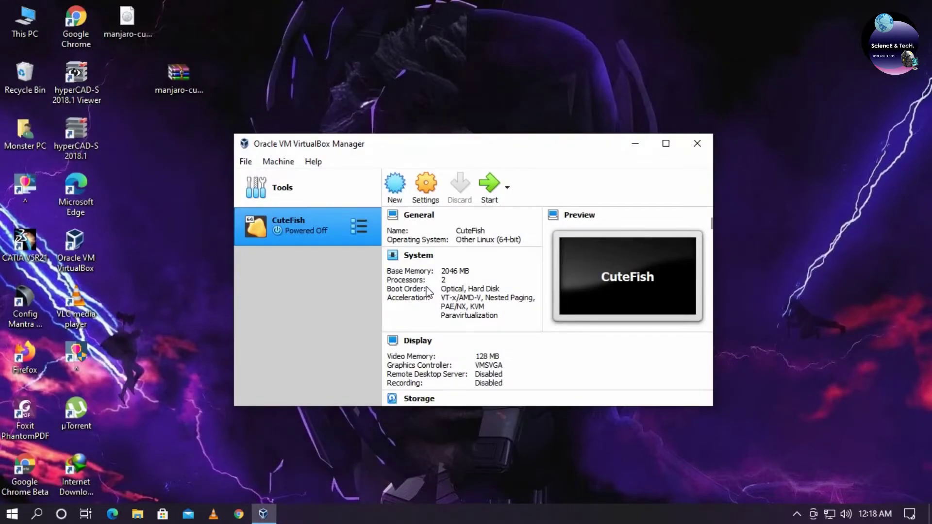
pyautogui.click(491, 185)
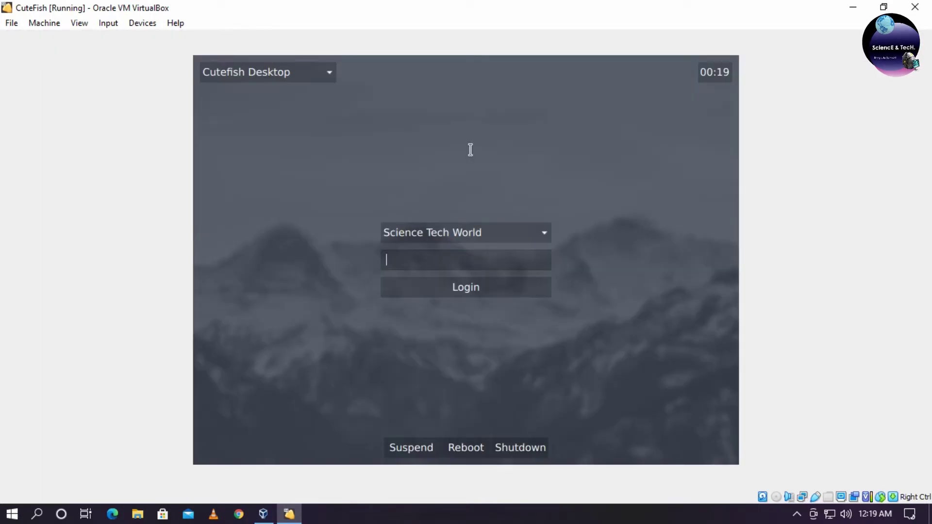
# Step: Log in to the Cutefish Desktop session with the account password and close the Manjaro Hello window
pyautogui.click(465, 262)
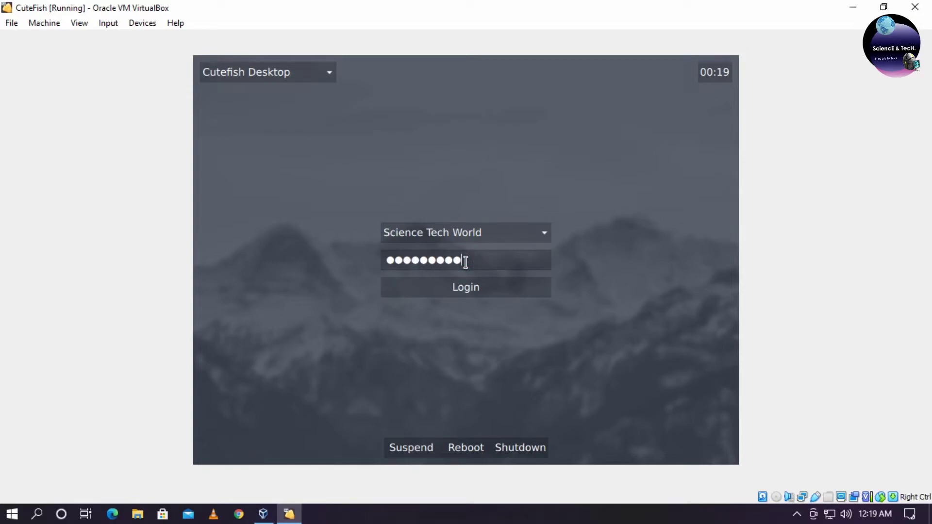
pyautogui.click(465, 291)
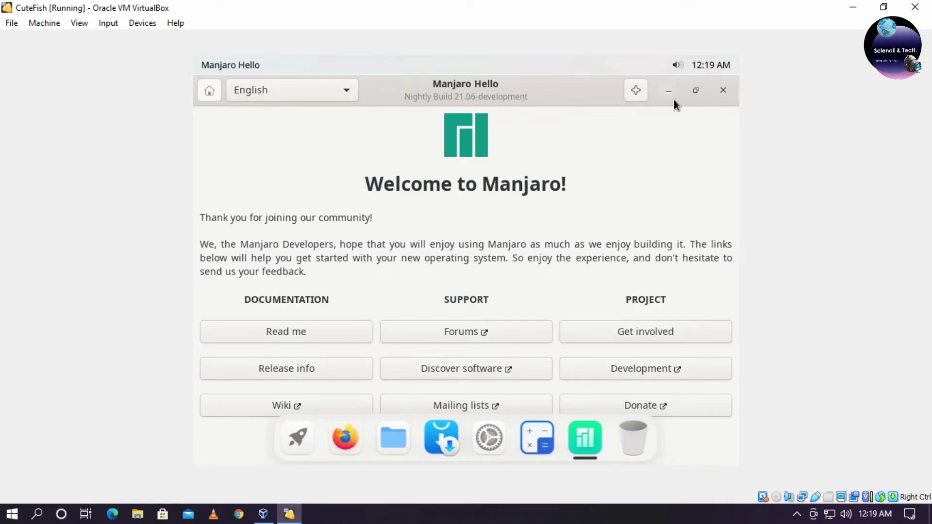
pyautogui.click(723, 91)
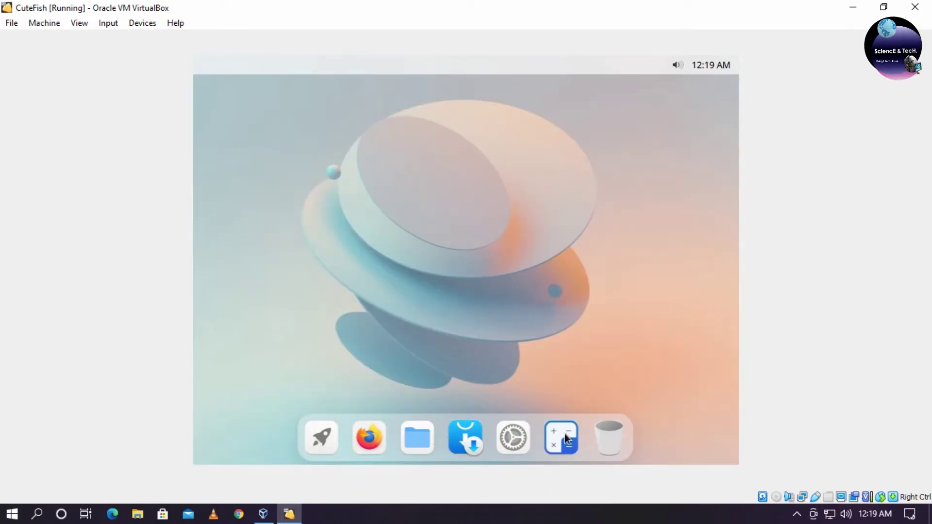
# Step: Check the properties of the Desktop folder and dismiss them without changes
pyautogui.rightClick(541, 178)
pyautogui.click(585, 322)
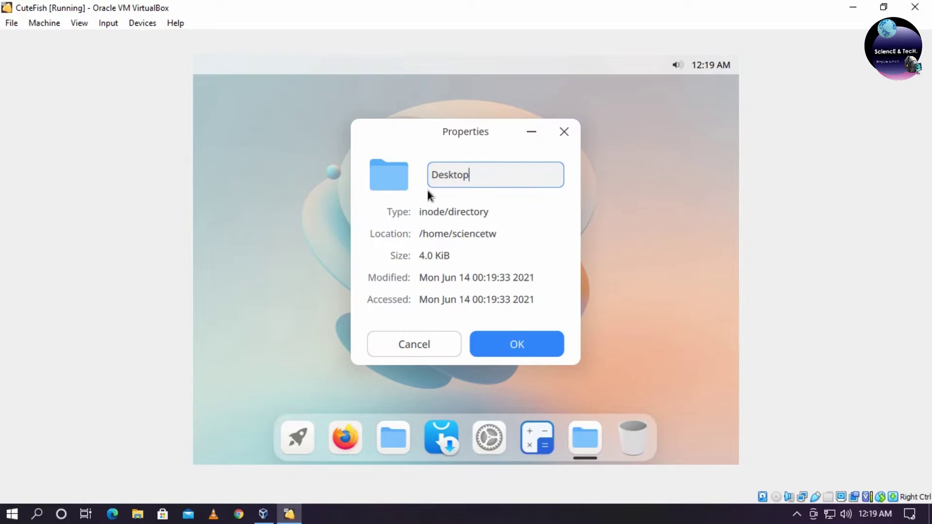
pyautogui.click(416, 342)
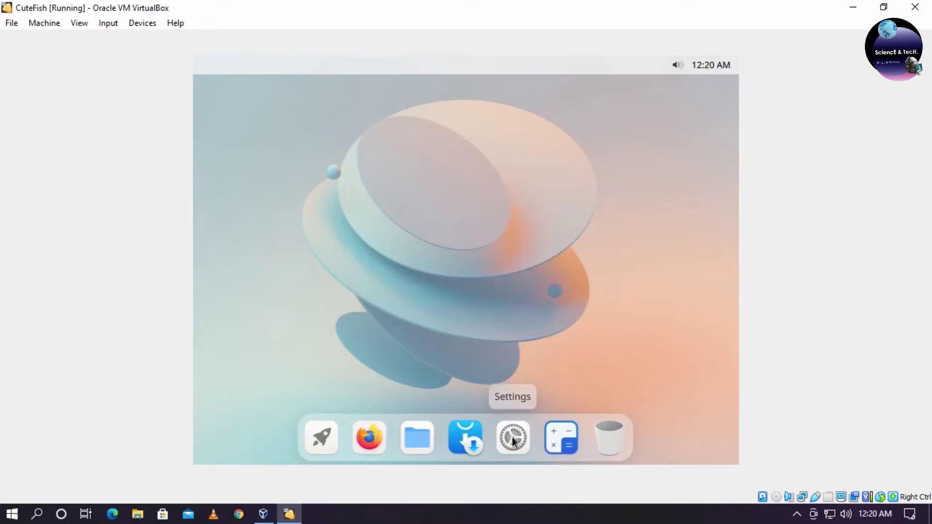
# Step: Set the screen resolution to 1280x768 in the Cutefish display settings
pyautogui.click(510, 436)
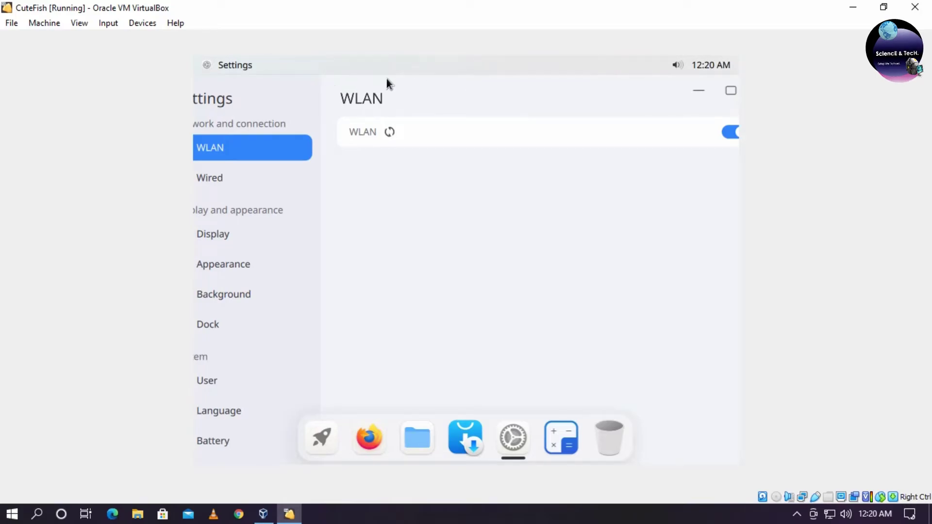
pyautogui.click(290, 234)
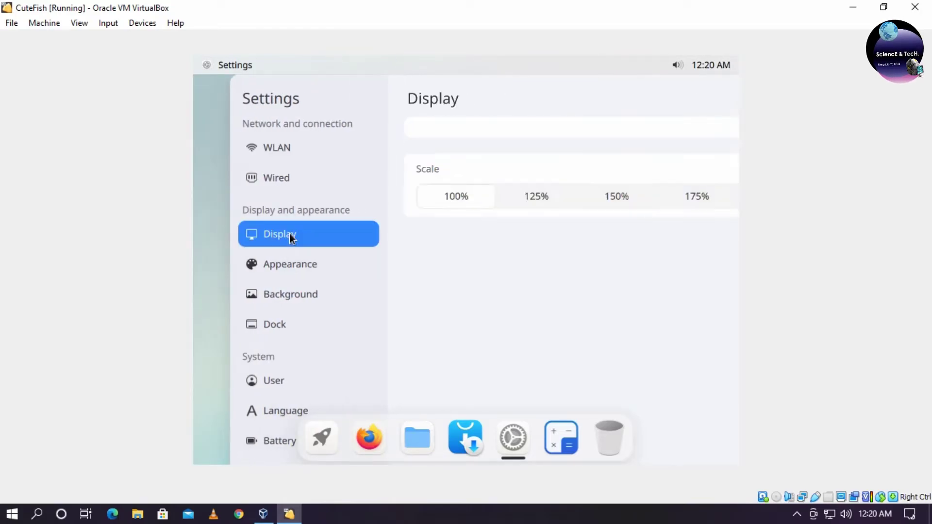
pyautogui.click(522, 196)
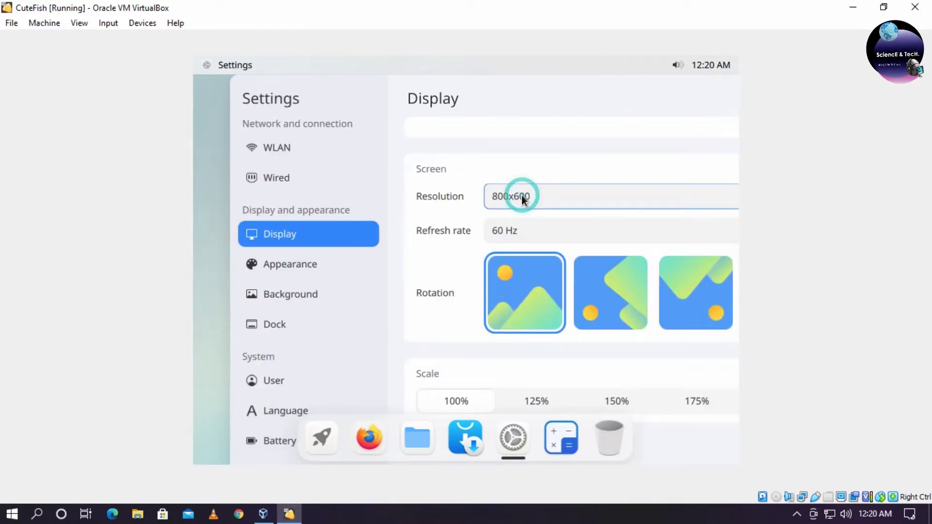
pyautogui.click(598, 195)
pyautogui.scroll(-5, 525, 392)
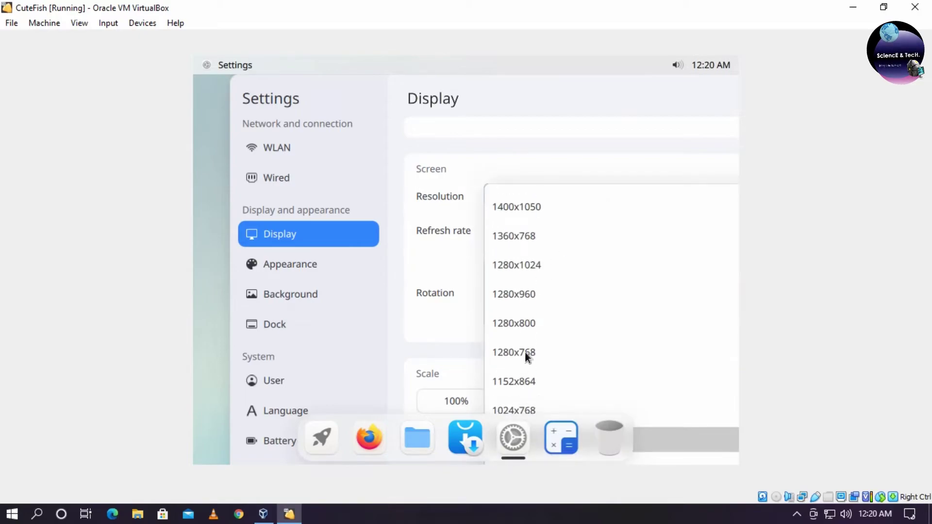
pyautogui.click(525, 351)
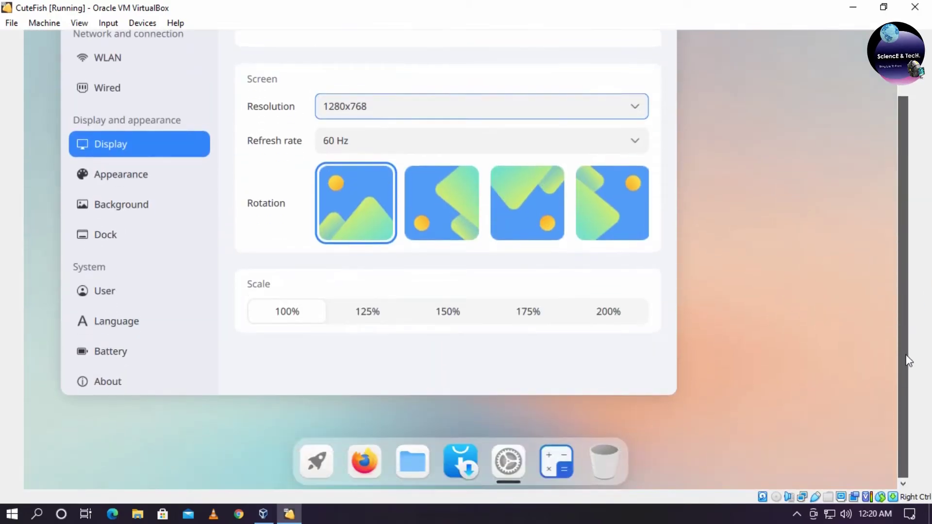
# Step: Lower the Cutefish screen resolution to 640x480 in the display settings
pyautogui.click(366, 170)
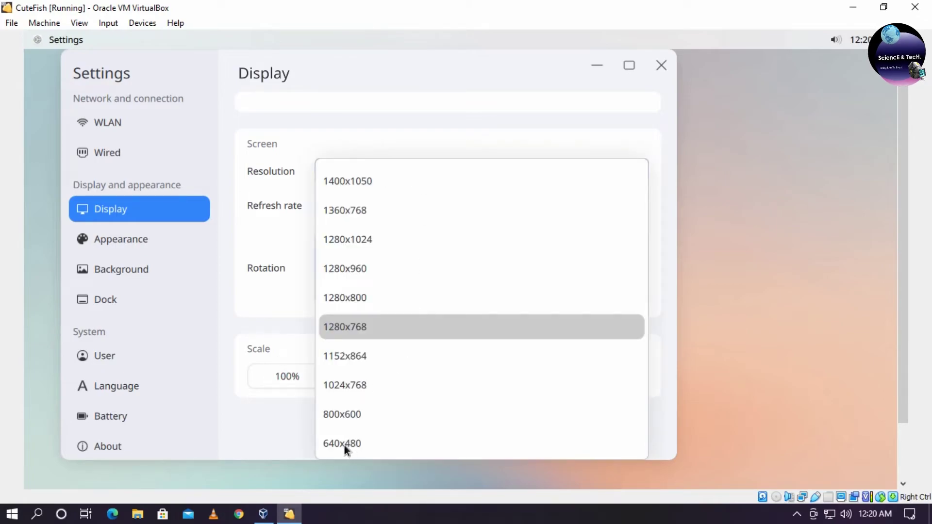
pyautogui.click(343, 442)
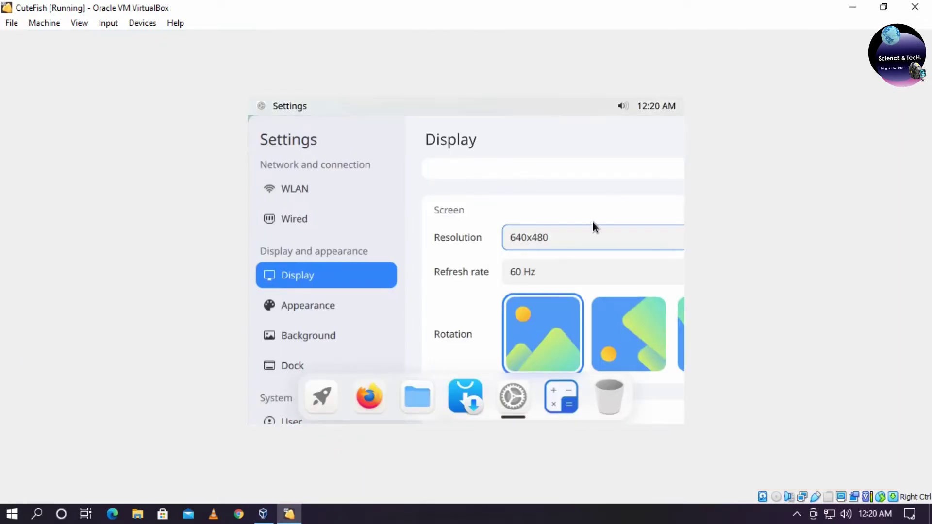
pyautogui.click(562, 94)
pyautogui.click(292, 104)
pyautogui.click(343, 99)
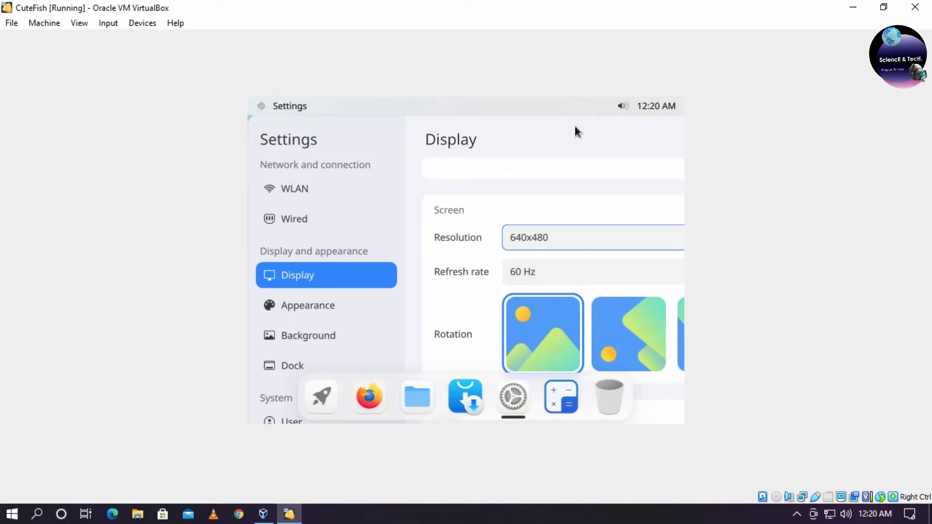
# Step: Minimize the oversized Settings window and close the Settings application from the dock
pyautogui.click(514, 404)
pyautogui.click(515, 404)
pyautogui.click(515, 404)
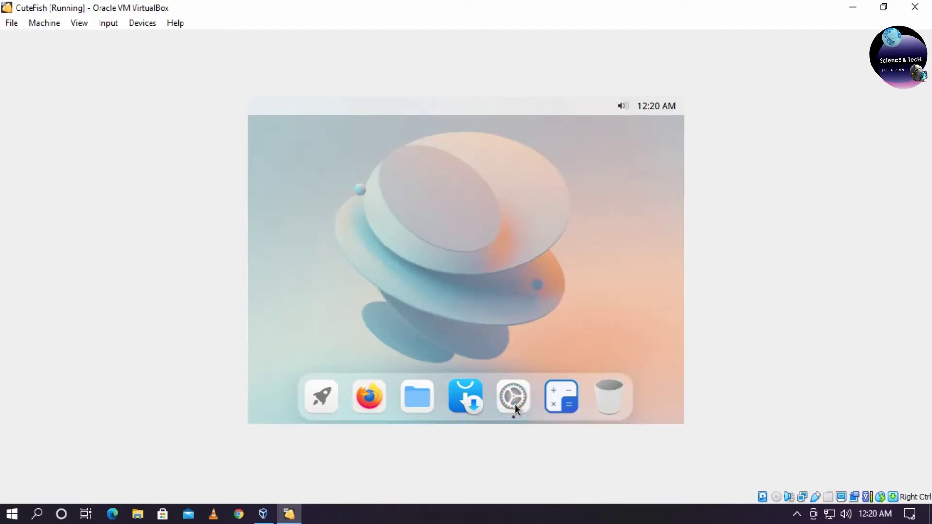
pyautogui.rightClick(515, 404)
pyautogui.click(542, 351)
# Step: Open a terminal from the desktop and end its session with the exit command
pyautogui.rightClick(481, 163)
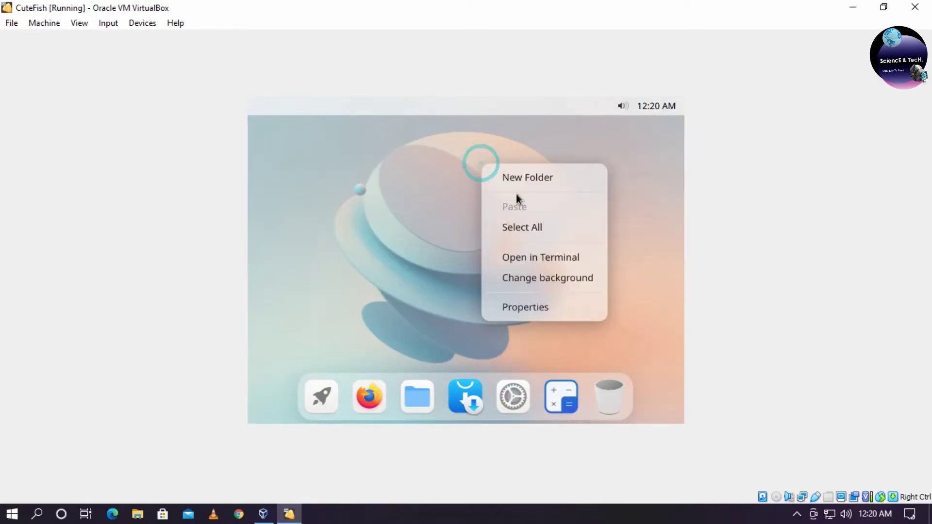
pyautogui.click(541, 258)
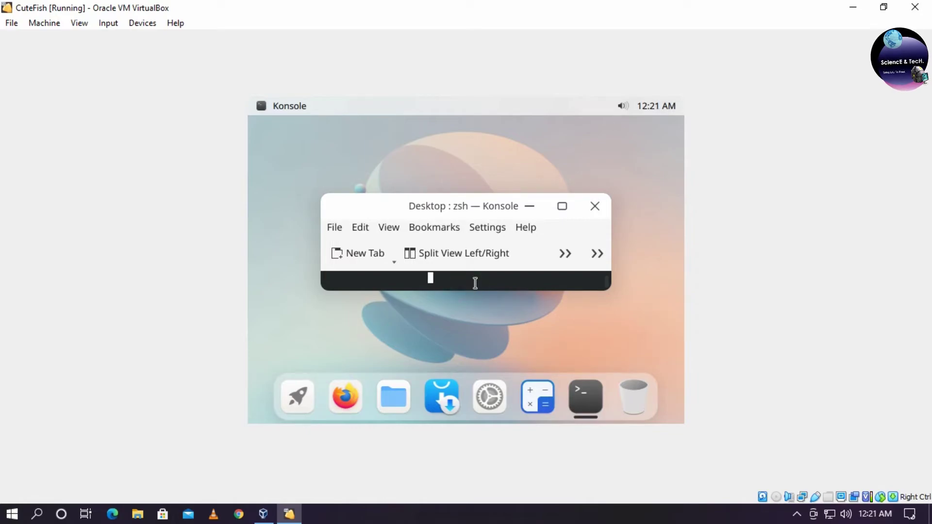
pyautogui.write('exit')
pyautogui.press('Return')
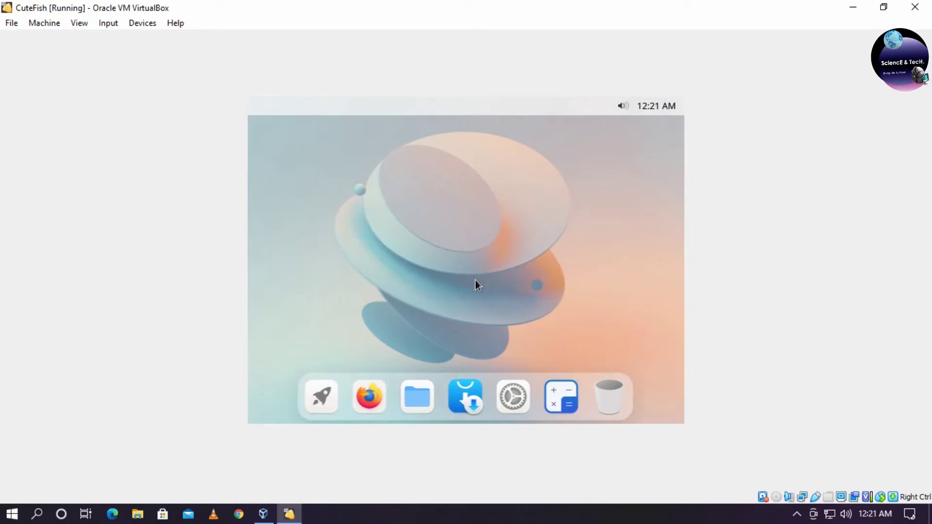
# Step: Reopen Settings, check the Wired and Display pages, and set the appearance theme to Dark
pyautogui.click(514, 396)
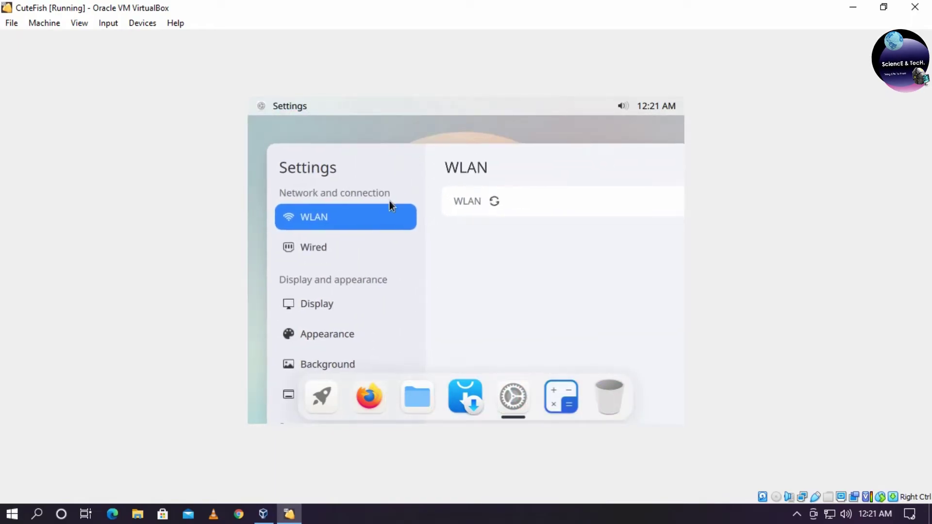
pyautogui.click(339, 249)
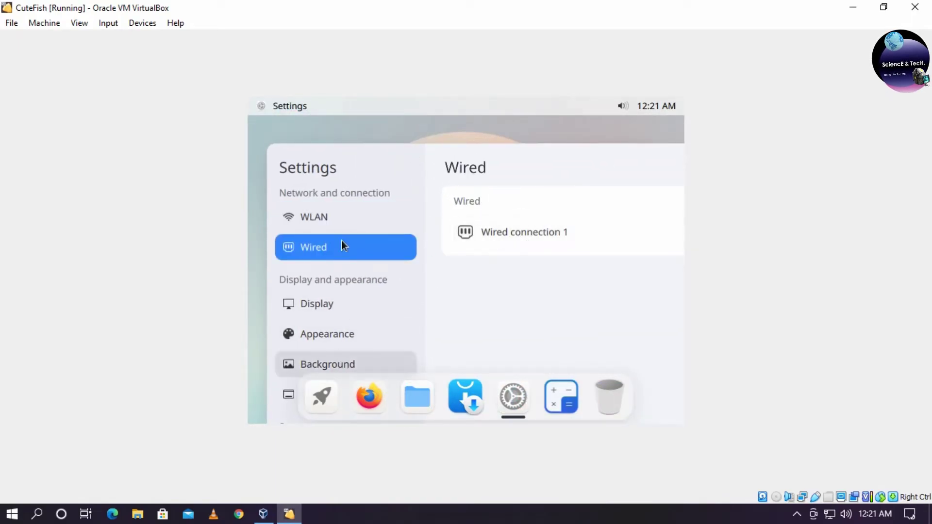
pyautogui.moveTo(339, 153); pyautogui.dragTo(325, 124)
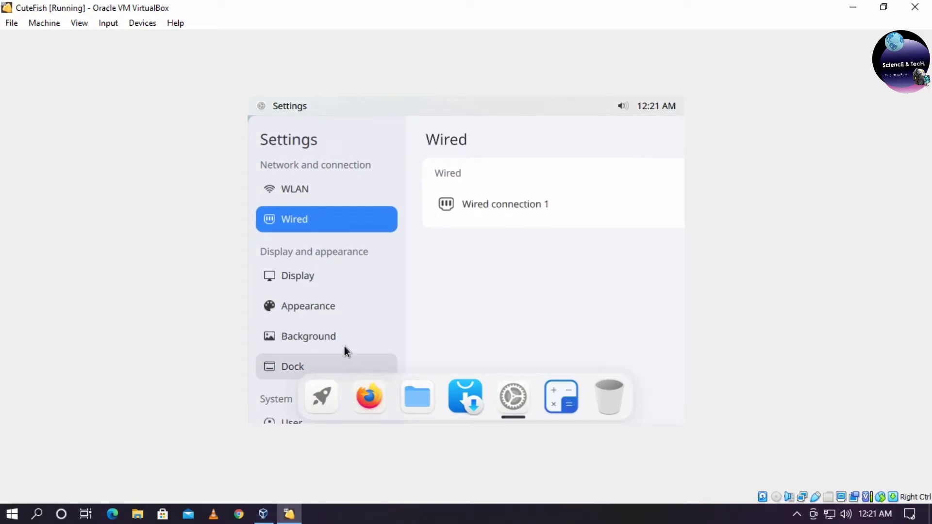
pyautogui.click(298, 276)
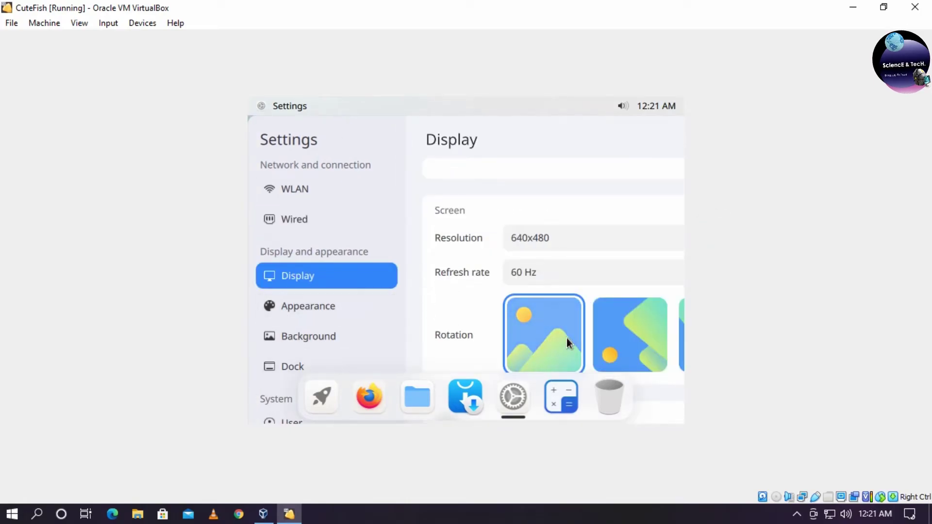
pyautogui.click(310, 307)
pyautogui.click(571, 229)
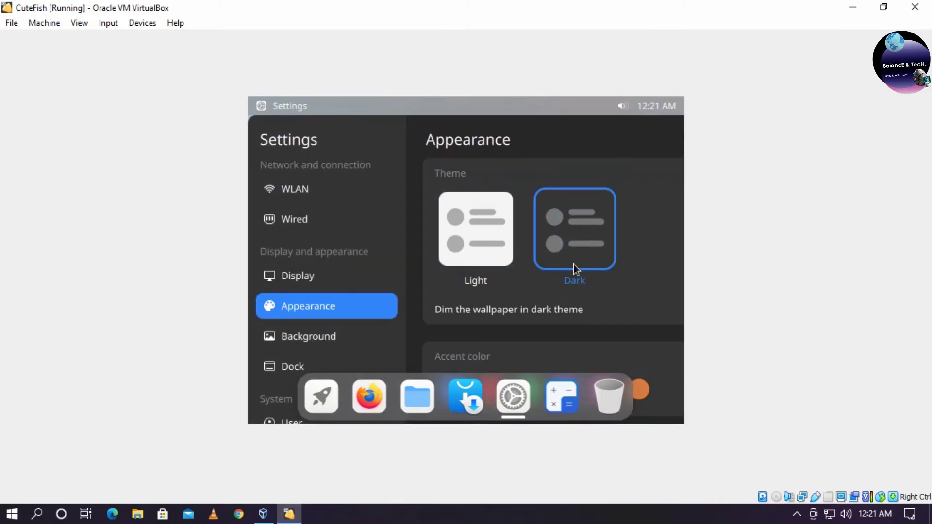
# Step: Set the red fish picture as the desktop background and close the Settings window
pyautogui.click(315, 340)
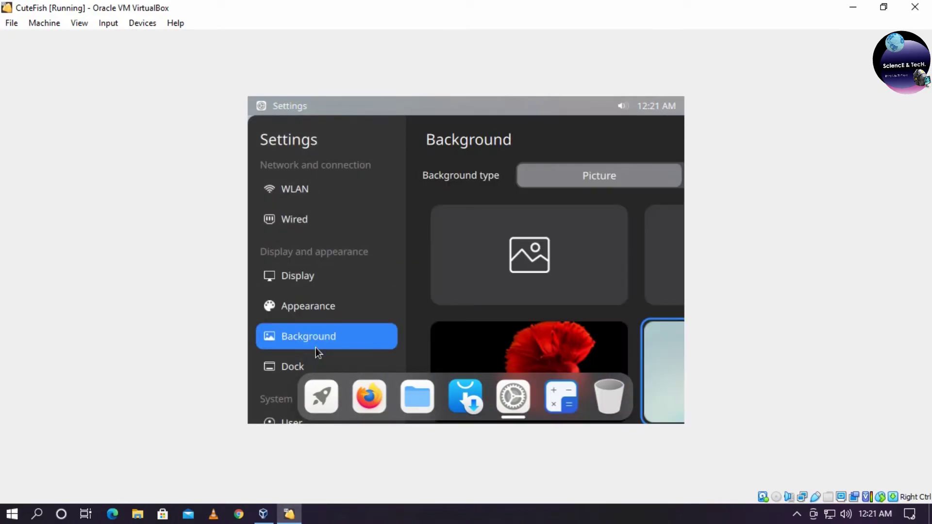
pyautogui.moveTo(249, 116); pyautogui.dragTo(273, 118)
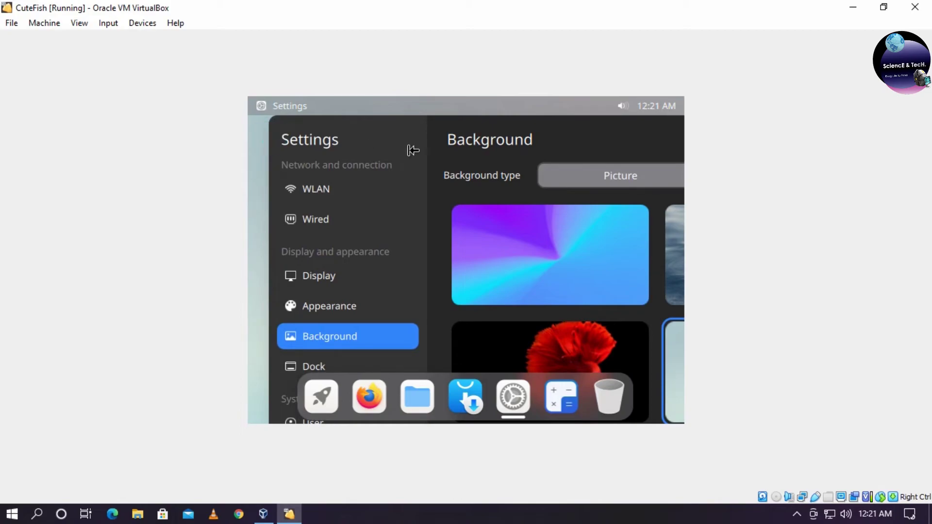
pyautogui.moveTo(449, 138); pyautogui.dragTo(413, 117)
pyautogui.scroll(-3, 522, 306)
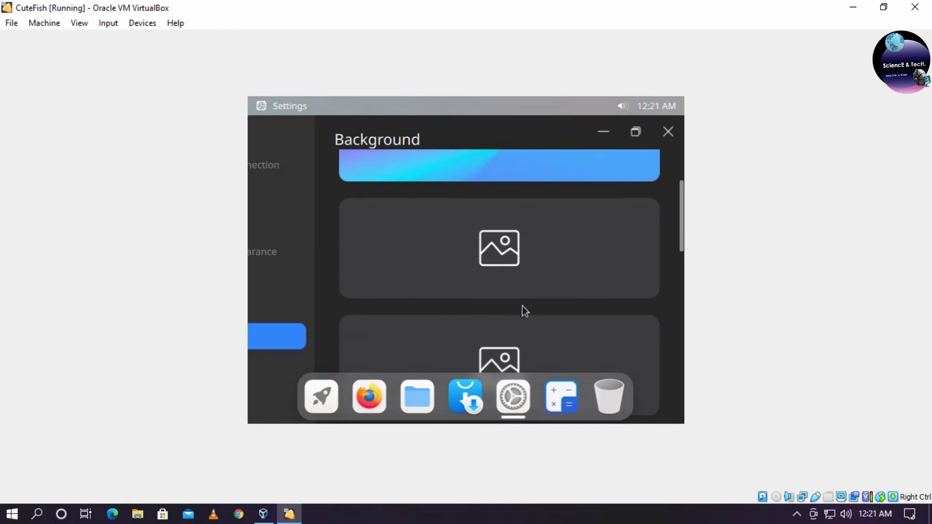
pyautogui.scroll(1, 534, 306)
pyautogui.click(544, 296)
pyautogui.scroll(-3, 546, 304)
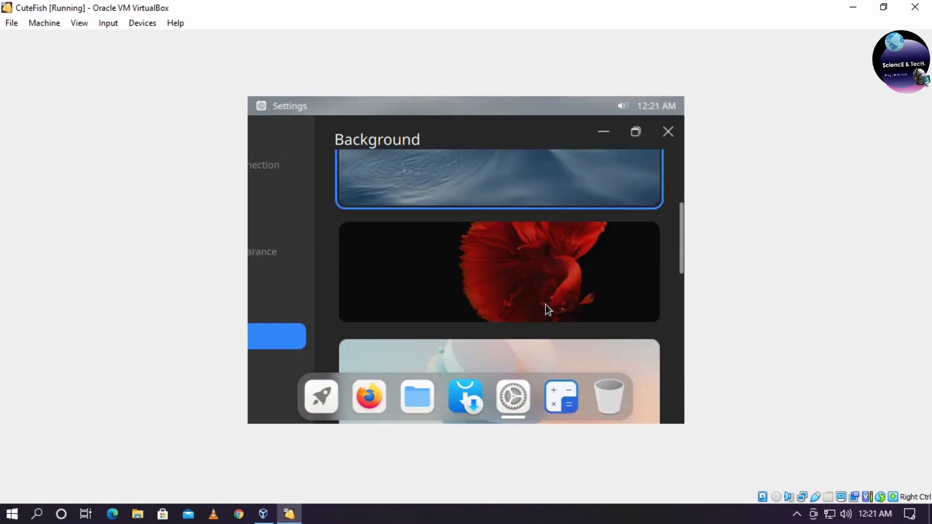
pyautogui.scroll(1, 543, 272)
pyautogui.click(542, 247)
pyautogui.click(668, 132)
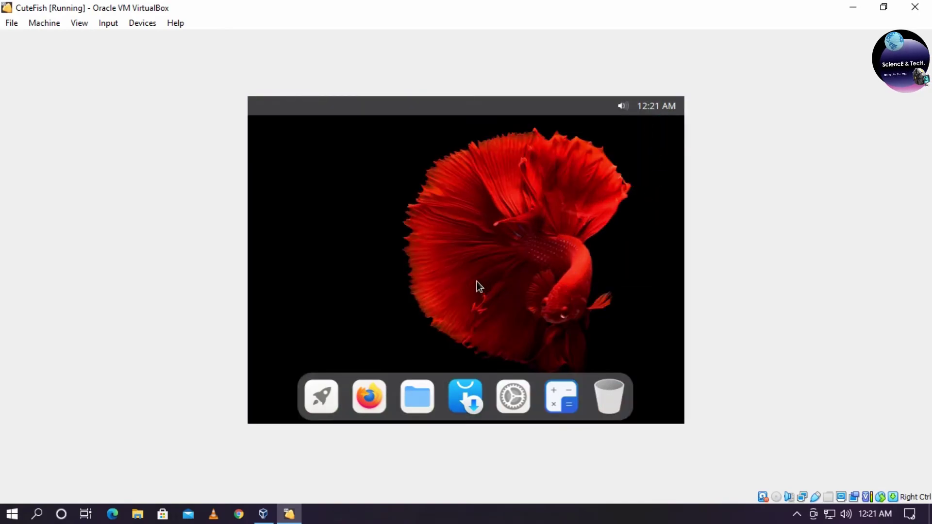
# Step: Open the desktop's quick control panel, move the volume slider up and back down, and dismiss the panel
pyautogui.rightClick(462, 165)
pyautogui.click(279, 106)
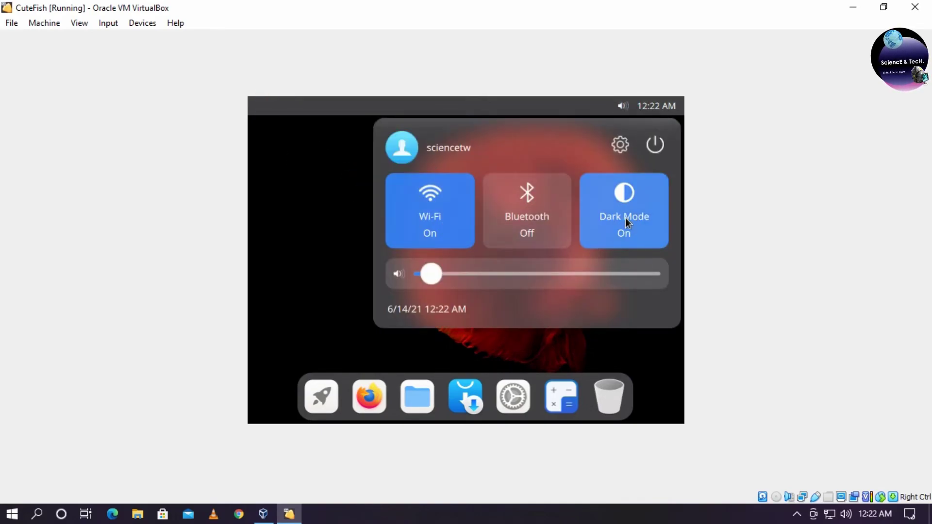
pyautogui.moveTo(438, 286); pyautogui.dragTo(567, 275)
pyautogui.moveTo(650, 274); pyautogui.dragTo(442, 274)
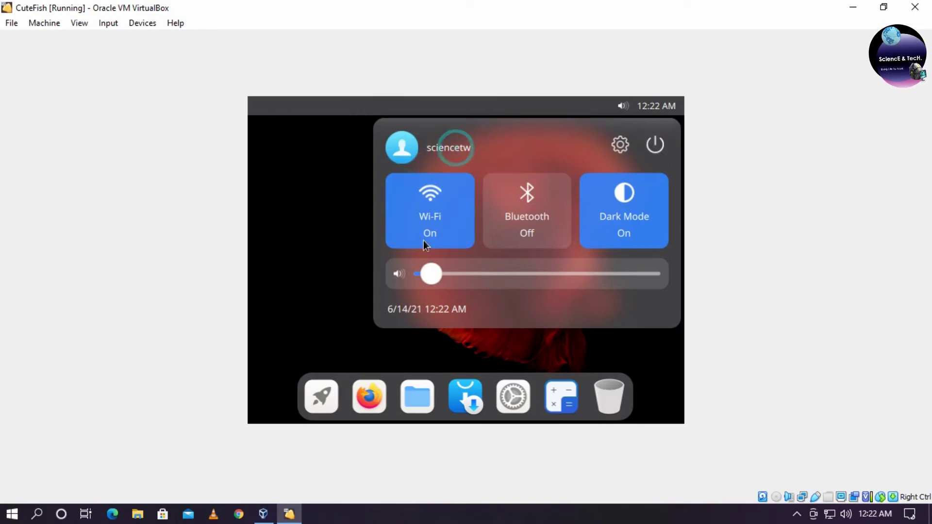
pyautogui.click(307, 249)
# Step: Launch Firefox in the virtual machine, load youtube.com and close the Firefox Privacy Notice tab
pyautogui.click(367, 399)
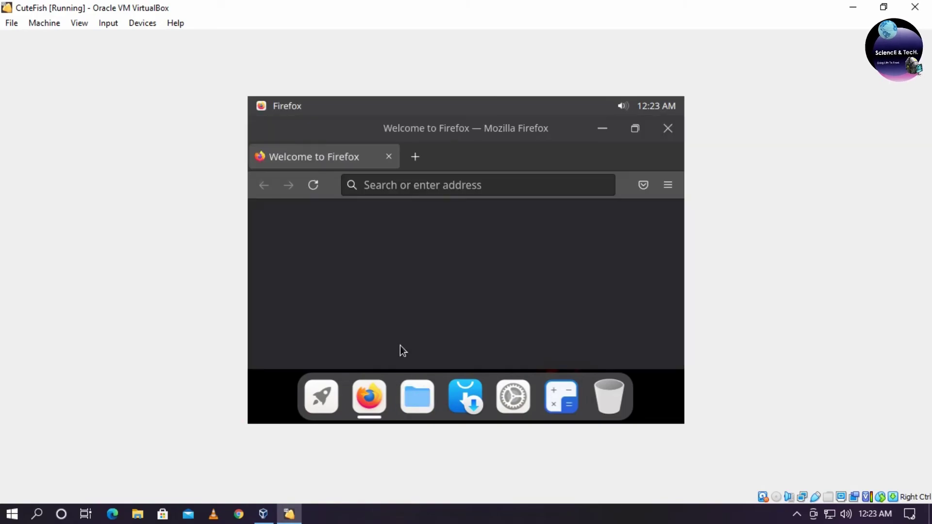
pyautogui.click(371, 185)
pyautogui.write('you')
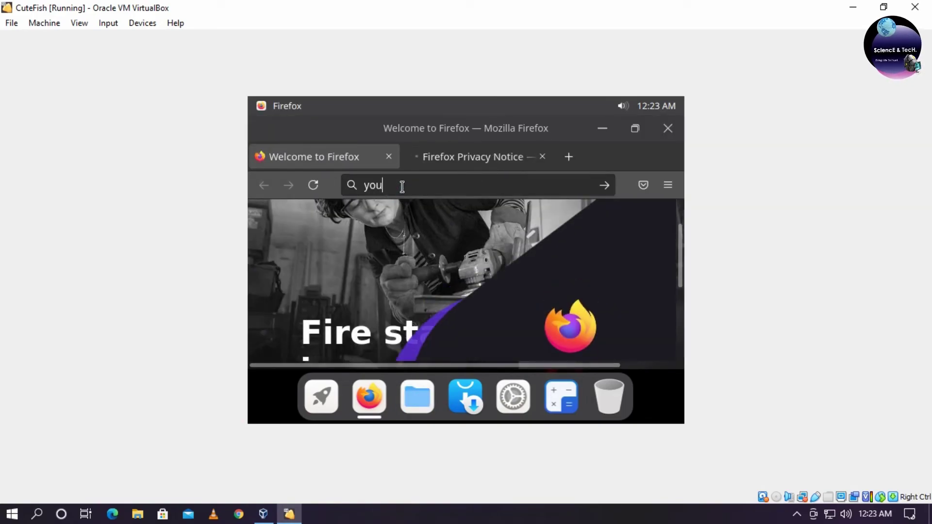
pyautogui.write('tube.com')
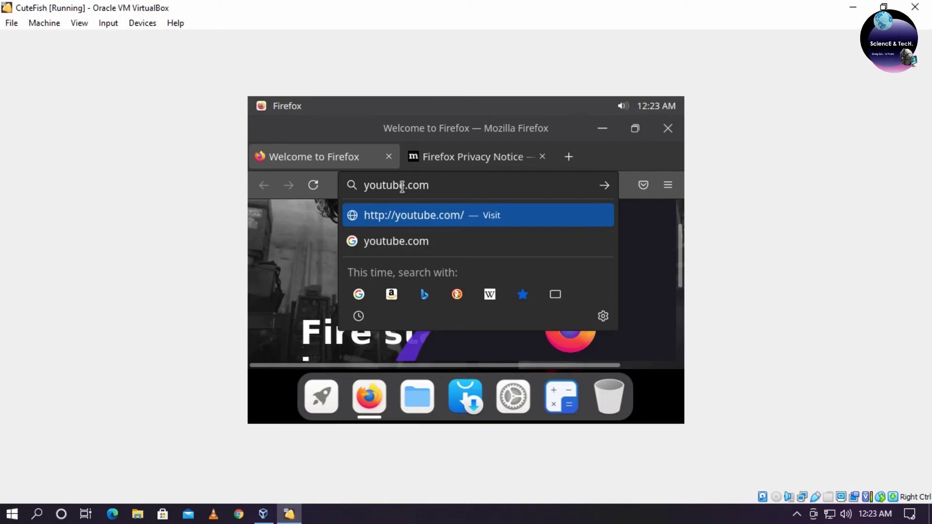
pyautogui.press('Return')
pyautogui.middleClick(530, 164)
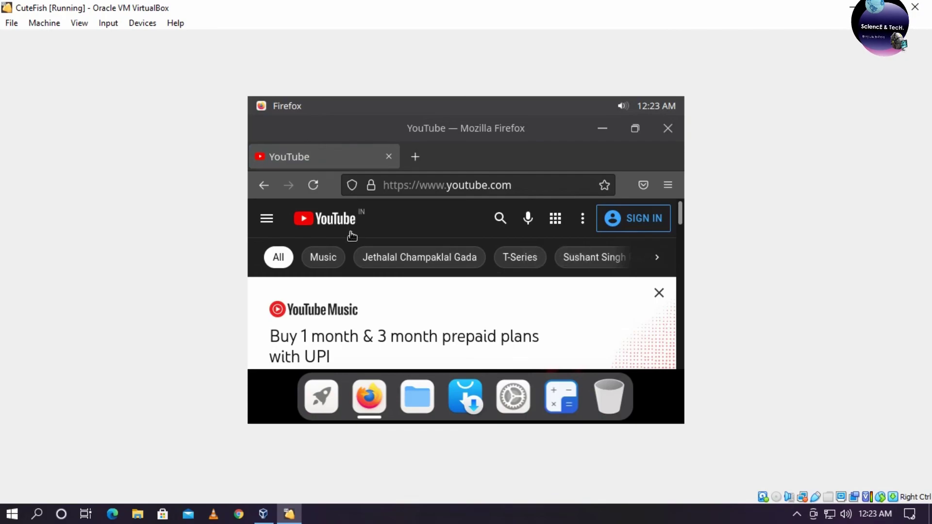
# Step: Search YouTube for "science tech world" and look through the Science Tech World channel page
pyautogui.moveTo(578, 134); pyautogui.dragTo(510, 131)
pyautogui.hscroll(1, 596, 270)
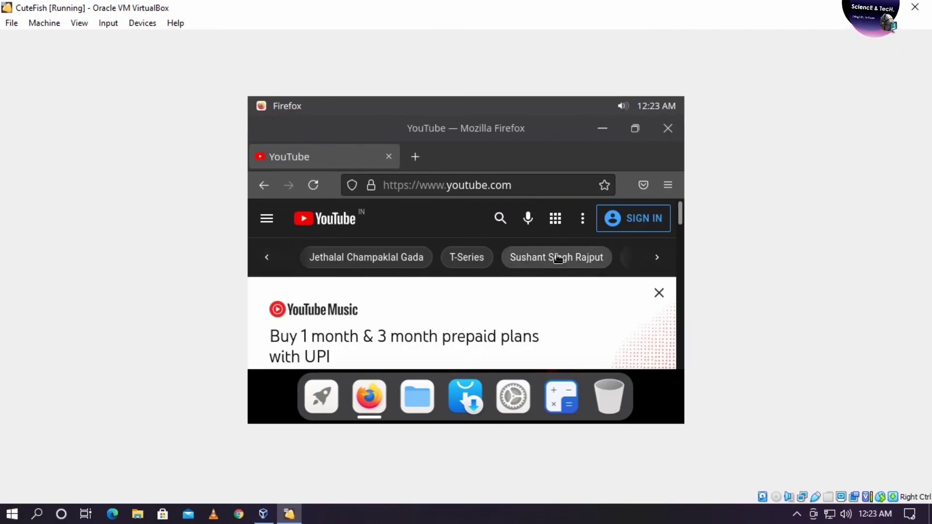
pyautogui.click(502, 218)
pyautogui.write('scie')
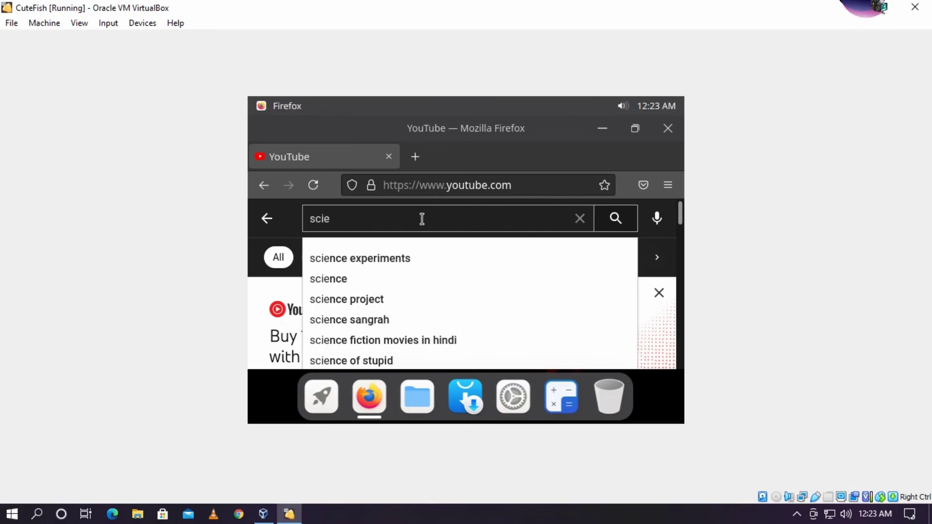
pyautogui.write('nc e tech w')
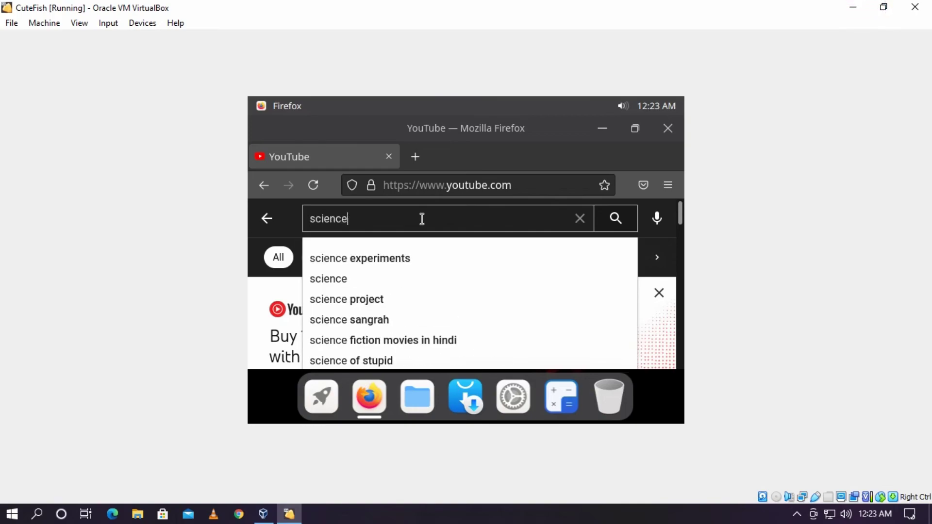
pyautogui.write('orld')
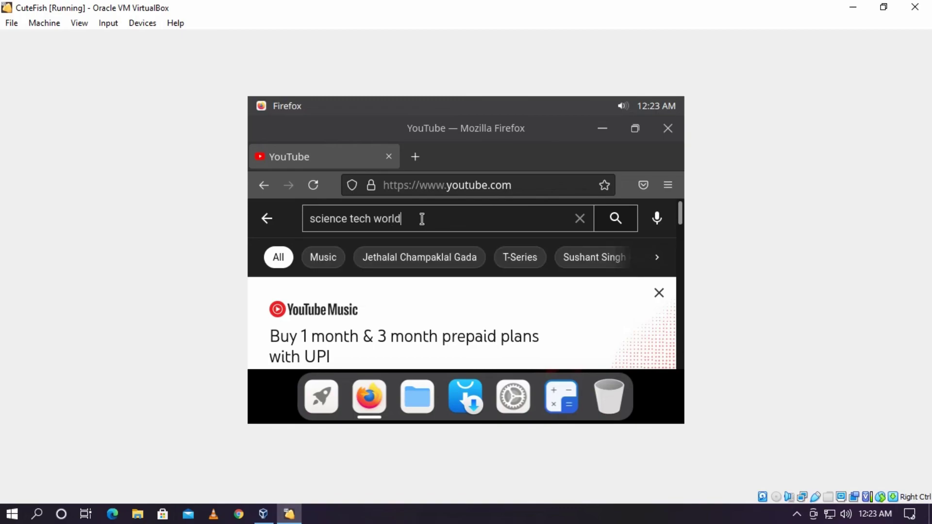
pyautogui.press('Return')
pyautogui.click(540, 309)
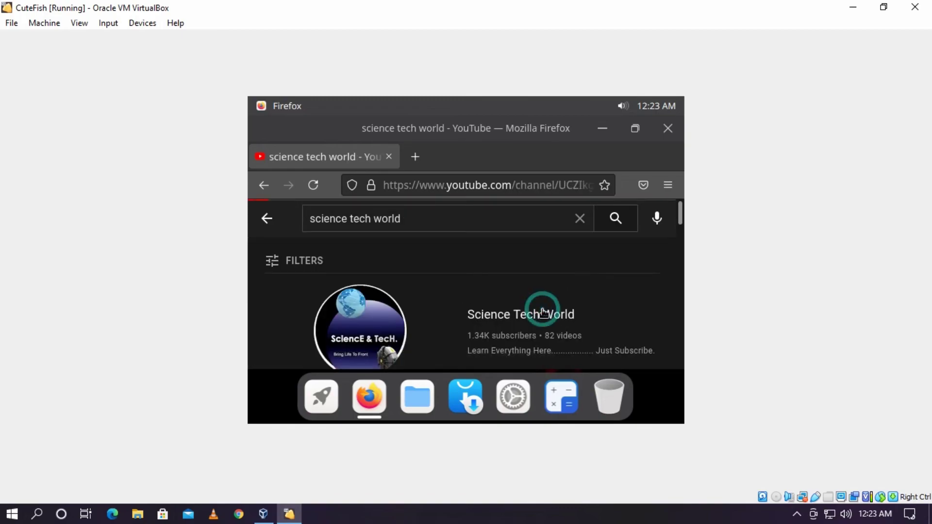
pyautogui.scroll(-3, 473, 336)
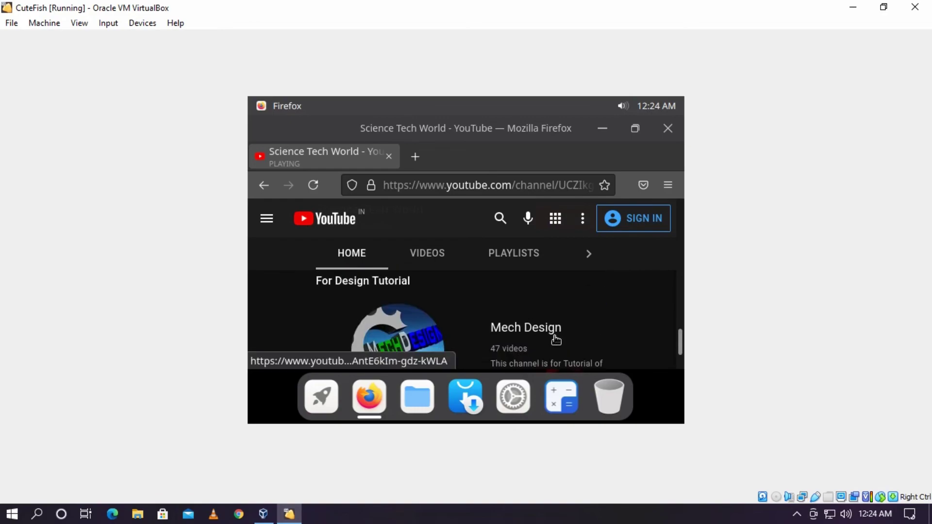
pyautogui.scroll(3, 553, 340)
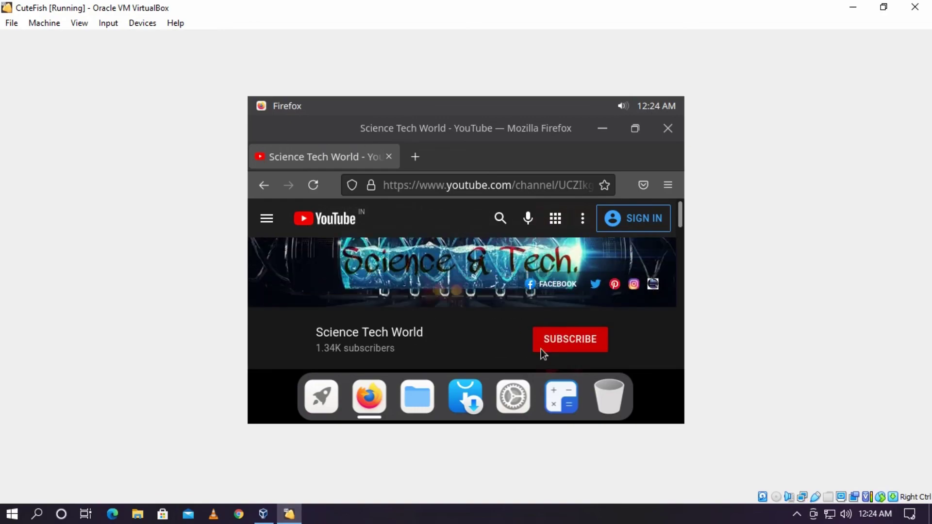
# Step: Close Firefox and bring up the session's power options from the quick control panel
pyautogui.click(668, 129)
pyautogui.click(645, 101)
pyautogui.click(659, 146)
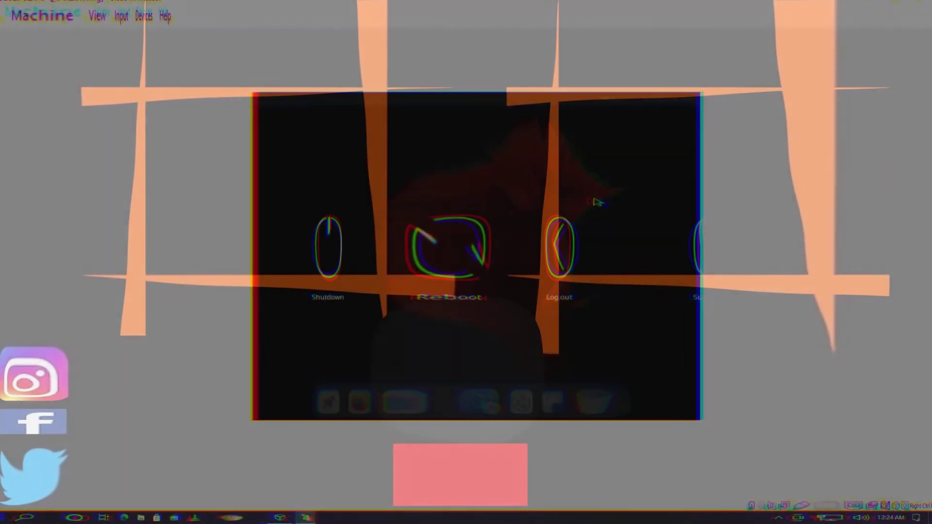